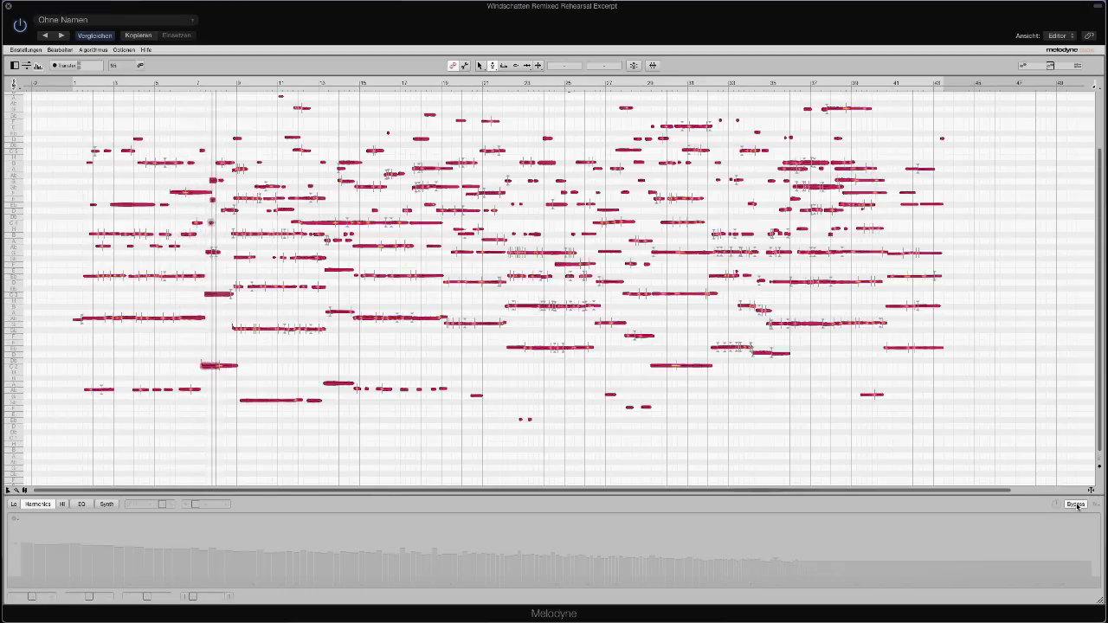
- Take the sound editor out of bypass and lower the sustain level of the synth Formant envelope to near its minimum with a shorter decay
left_click(1076, 505)
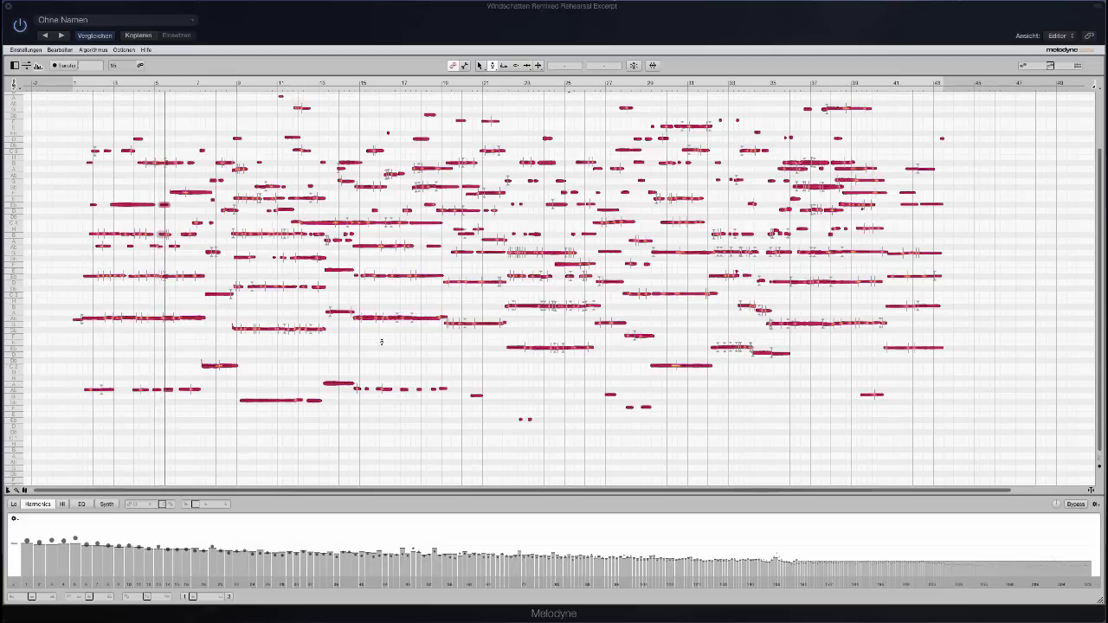
left_click(106, 505)
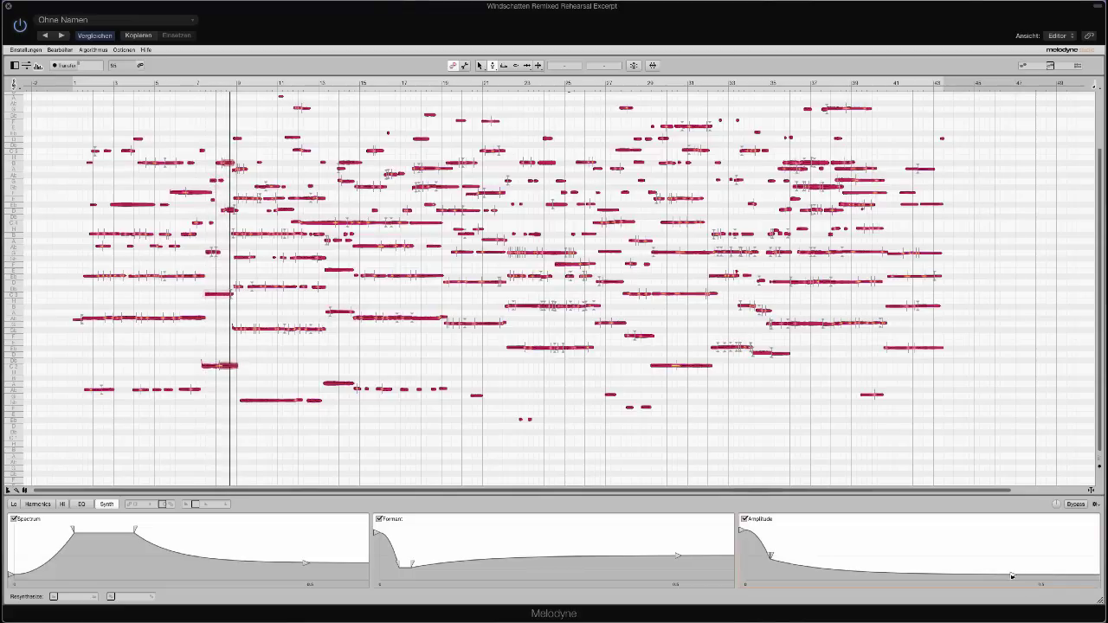
mouse_move(1011, 576)
left_mouse_down()
mouse_move(1011, 562)
mouse_move(1008, 577)
left_mouse_up()
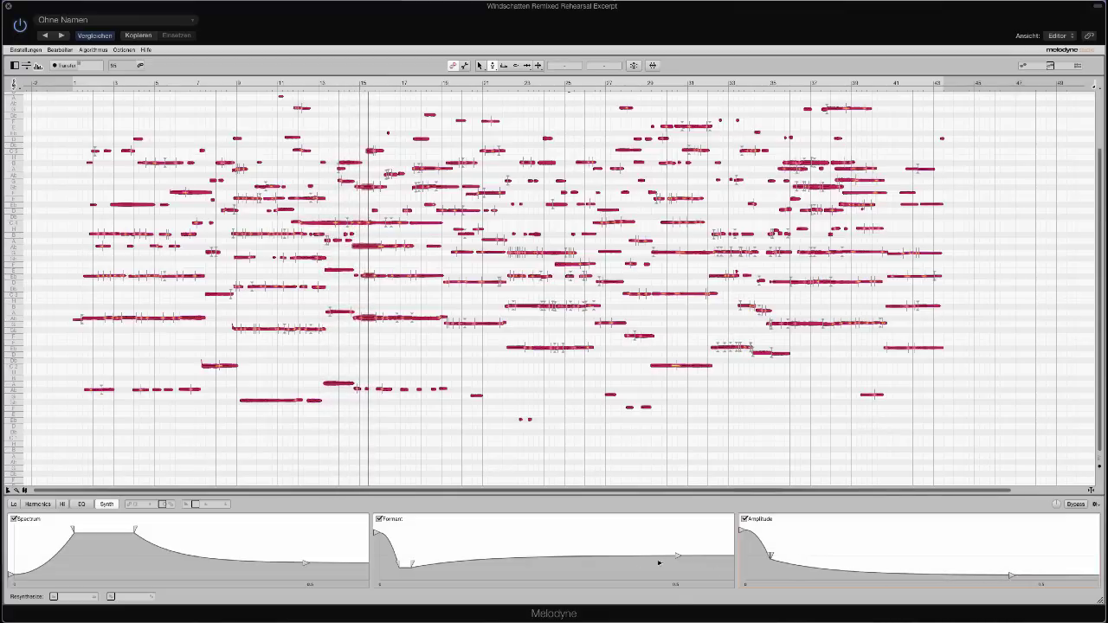
left_click_drag(677, 557, 624, 546)
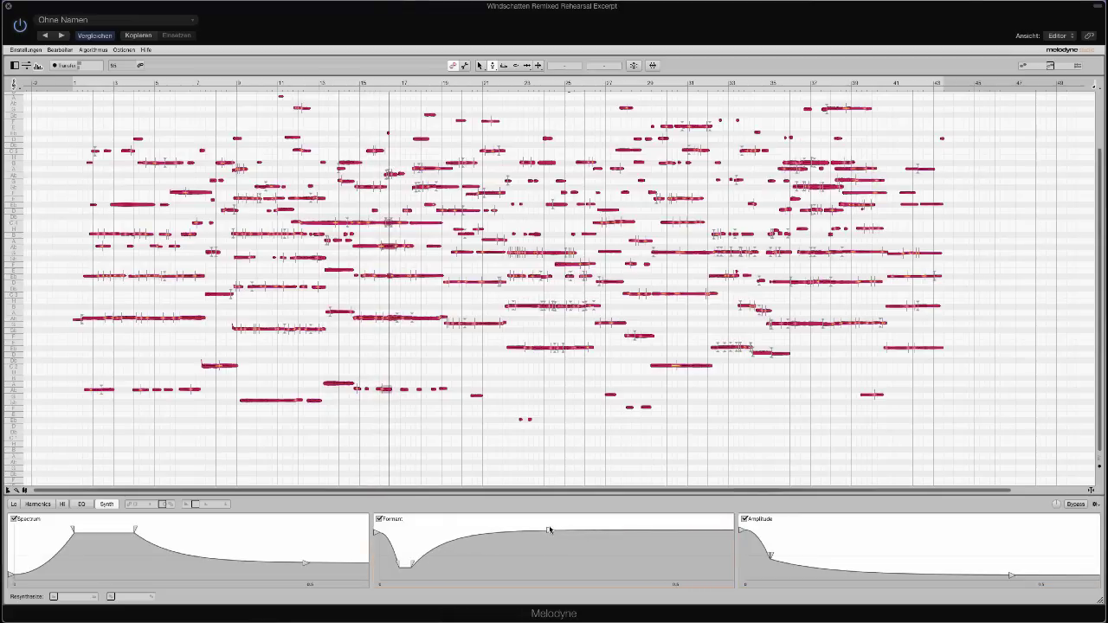
left_click_drag(548, 530, 516, 581)
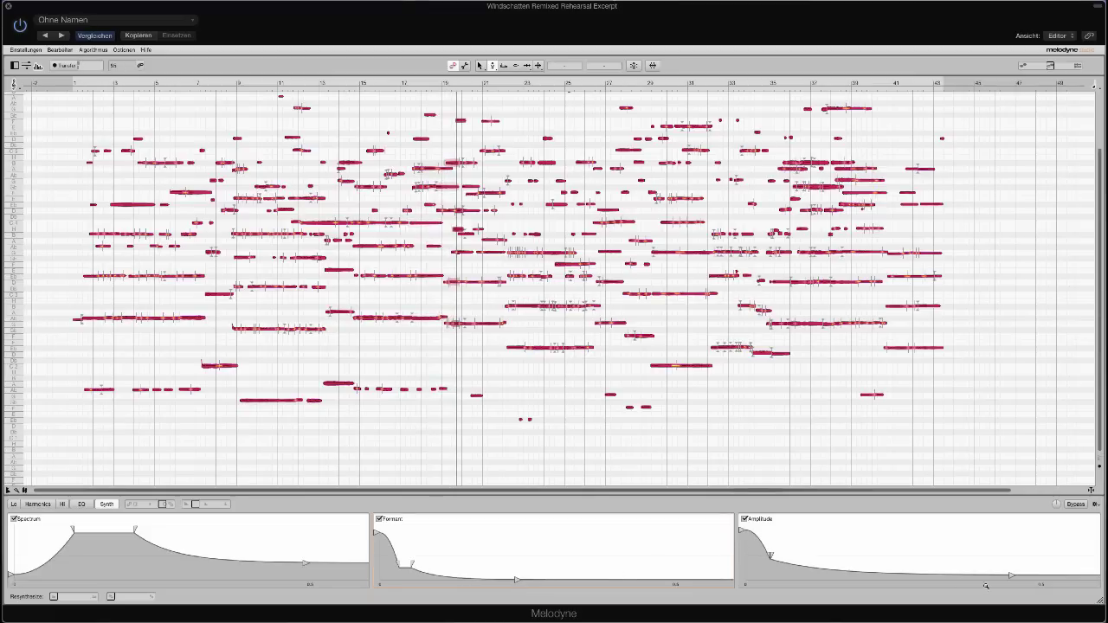
- Raise the sustain level of the Amplitude envelope slightly and lift the Formant envelope's sustain level a little
left_click_drag(1007, 576, 1009, 563)
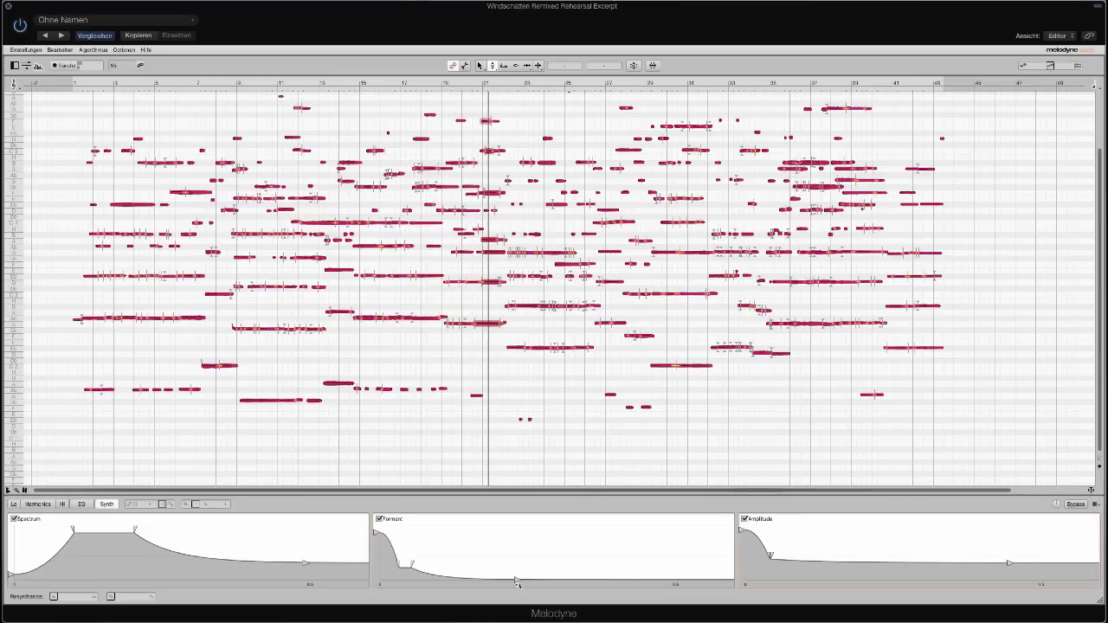
mouse_move(515, 581)
left_mouse_down()
mouse_move(521, 529)
mouse_move(519, 569)
left_mouse_up()
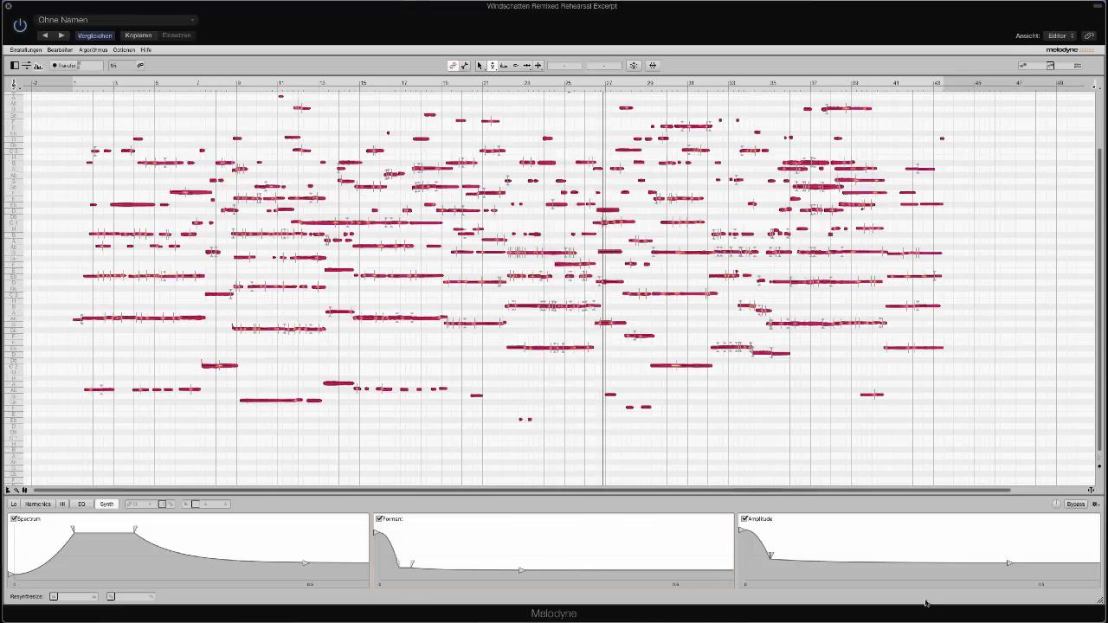
left_click_drag(1010, 563, 1009, 566)
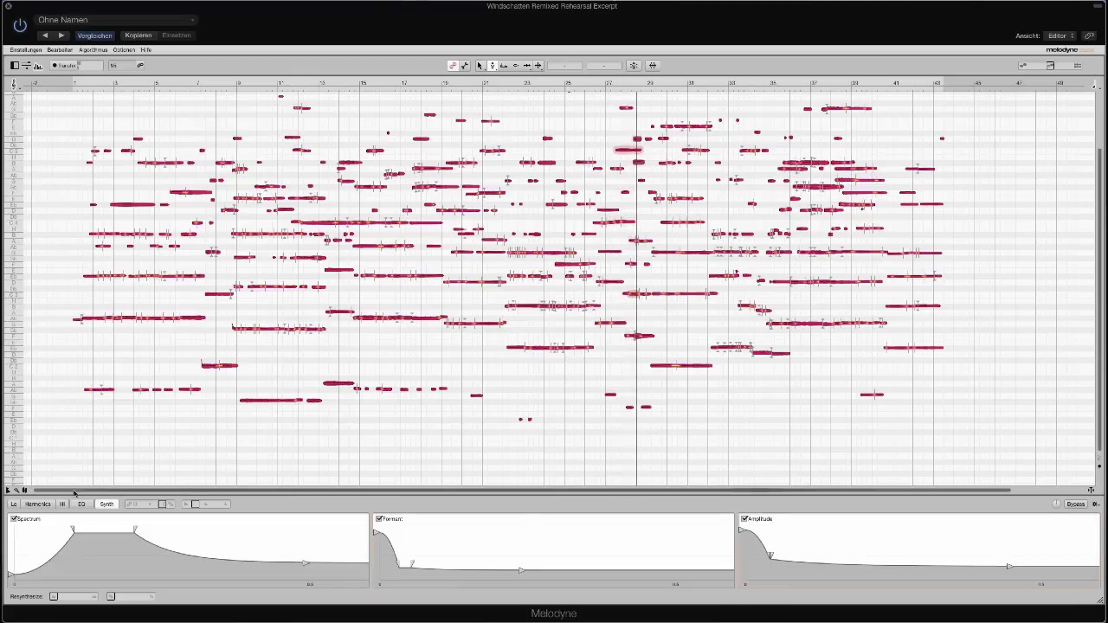
- Adjust the Comb filtering of the harmonics until only narrow, widely spaced groups of harmonics stay prominent
left_click(37, 504)
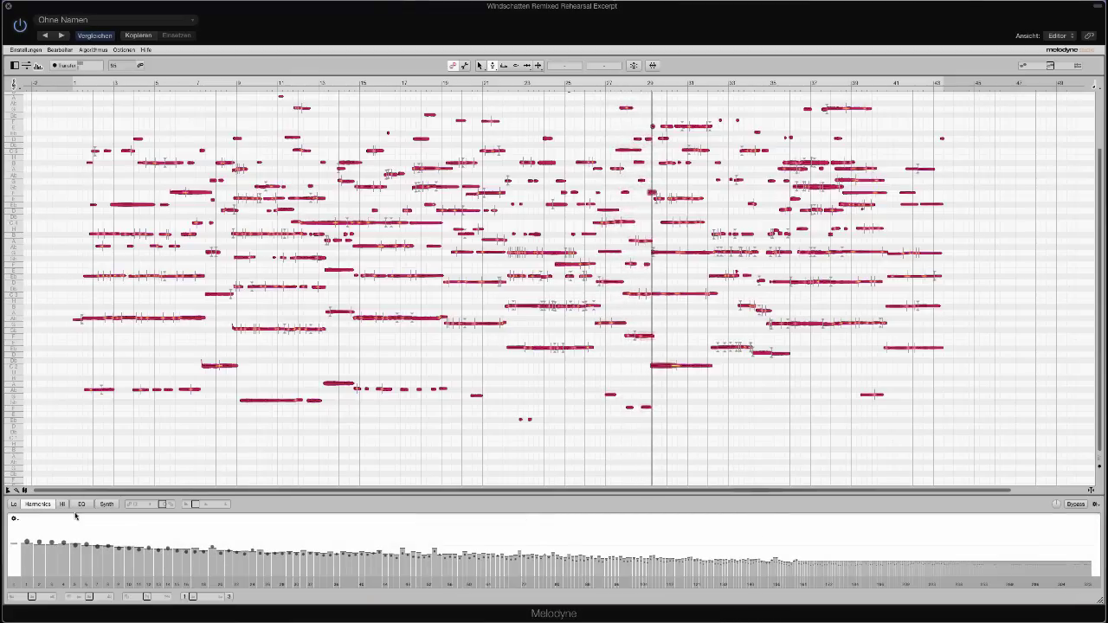
left_click(193, 598)
left_click_drag(194, 598, 209, 600)
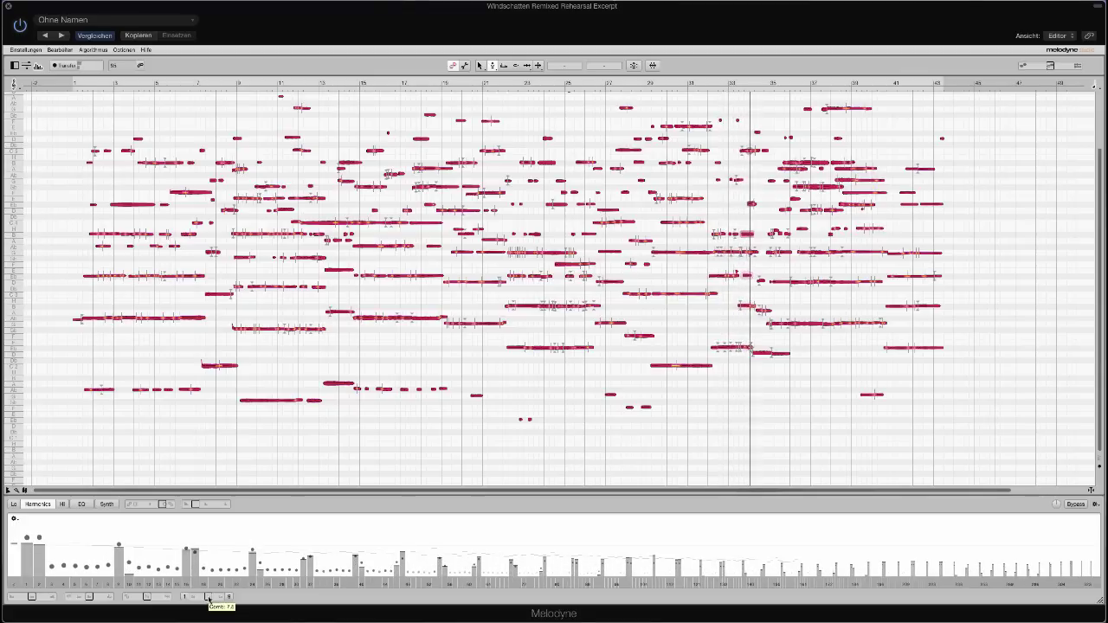
left_click_drag(208, 600, 184, 598)
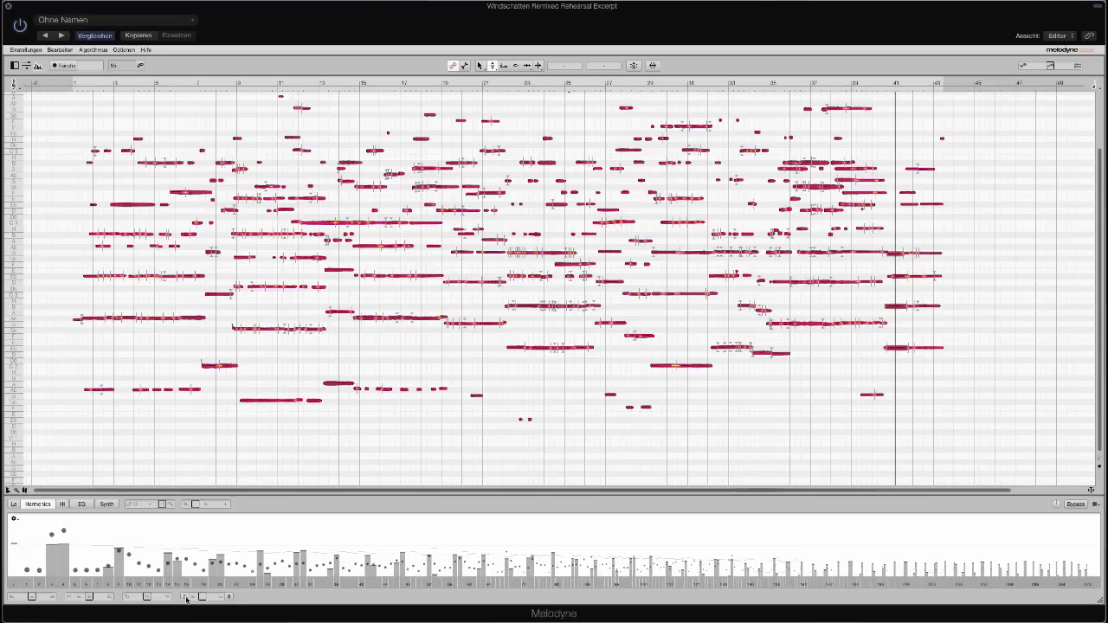
left_click_drag(203, 599, 197, 599)
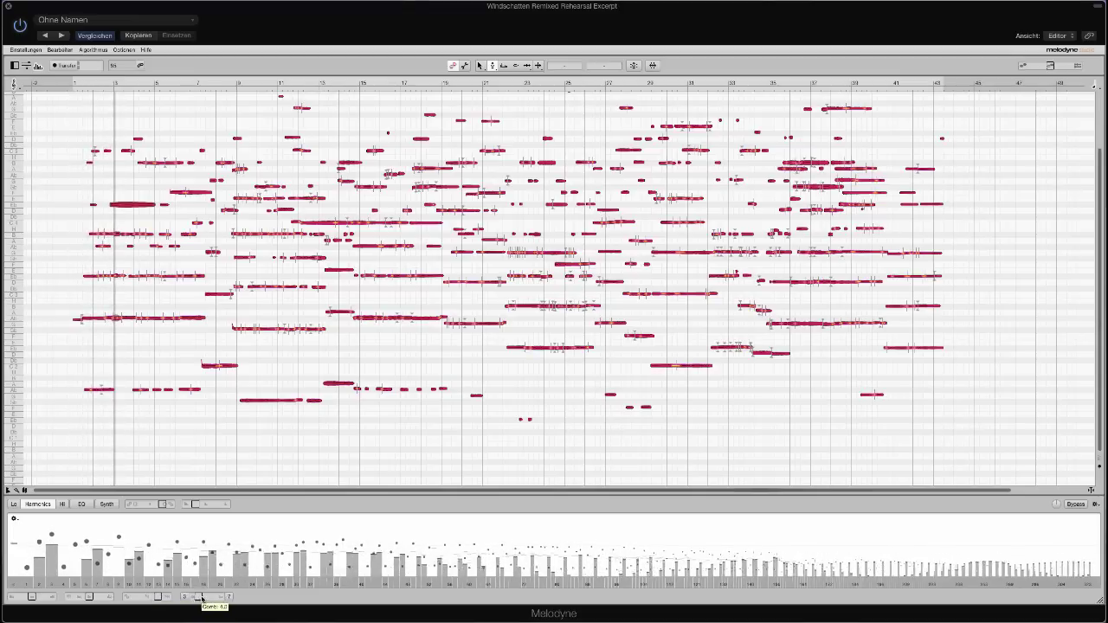
left_click_drag(205, 600, 210, 599)
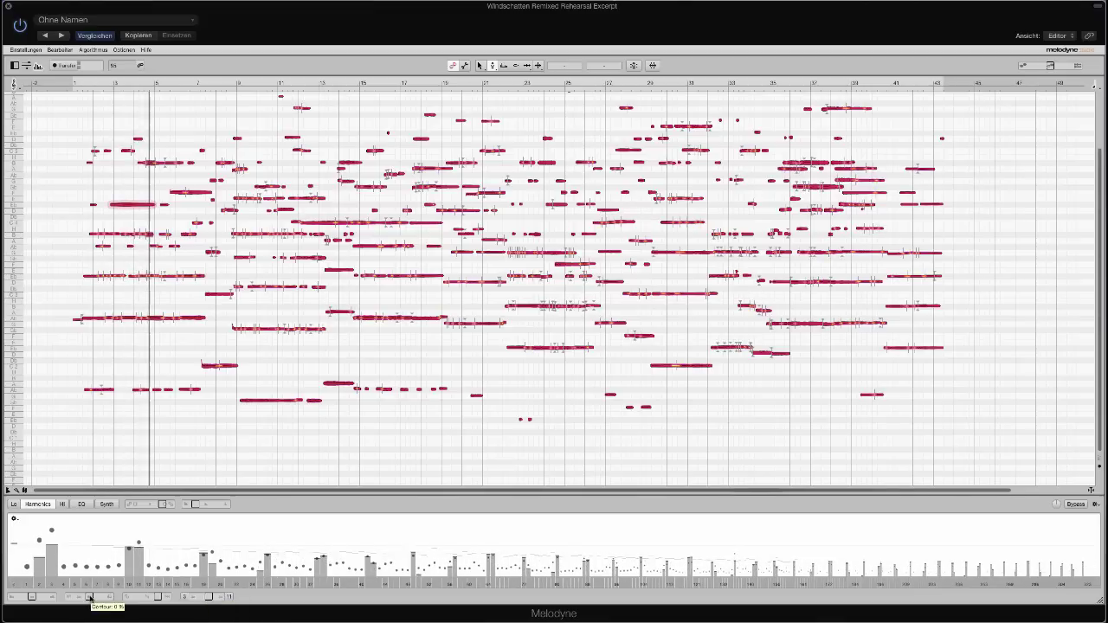
- Lower the Contour of the harmonics slightly and reduce their Brilliance well below zero
left_click_drag(93, 599, 88, 600)
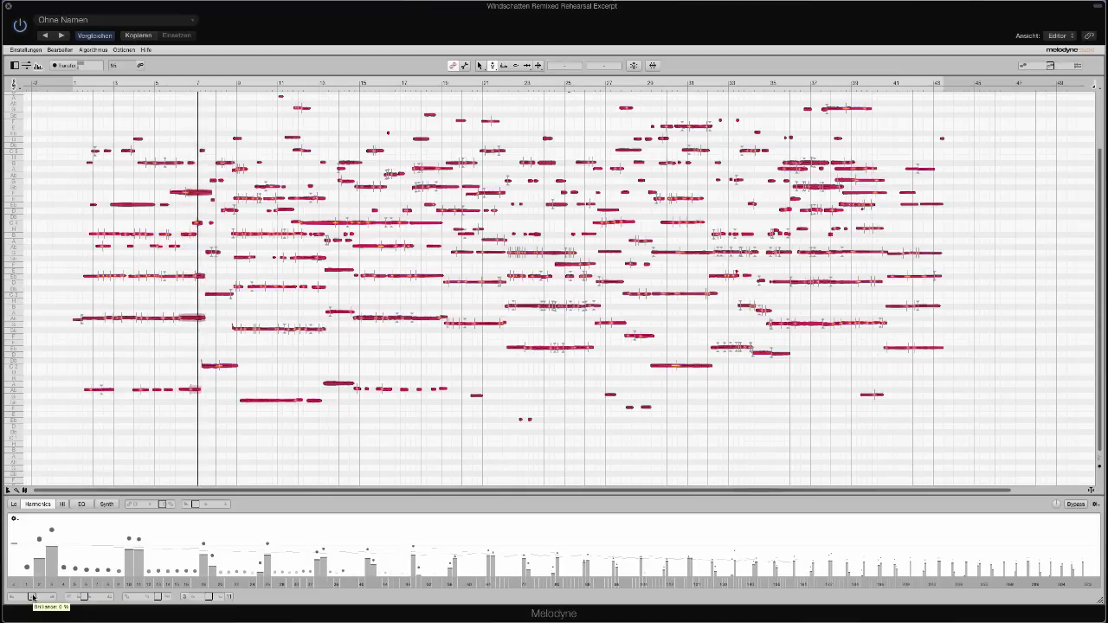
left_click_drag(35, 598, 36, 597)
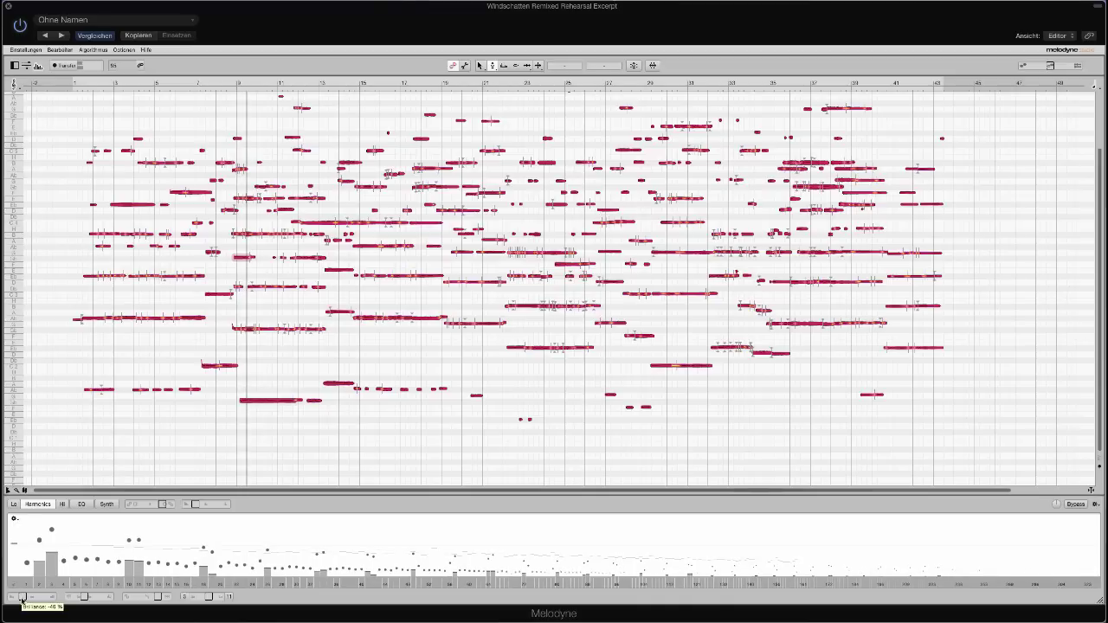
left_click_drag(33, 598, 23, 597)
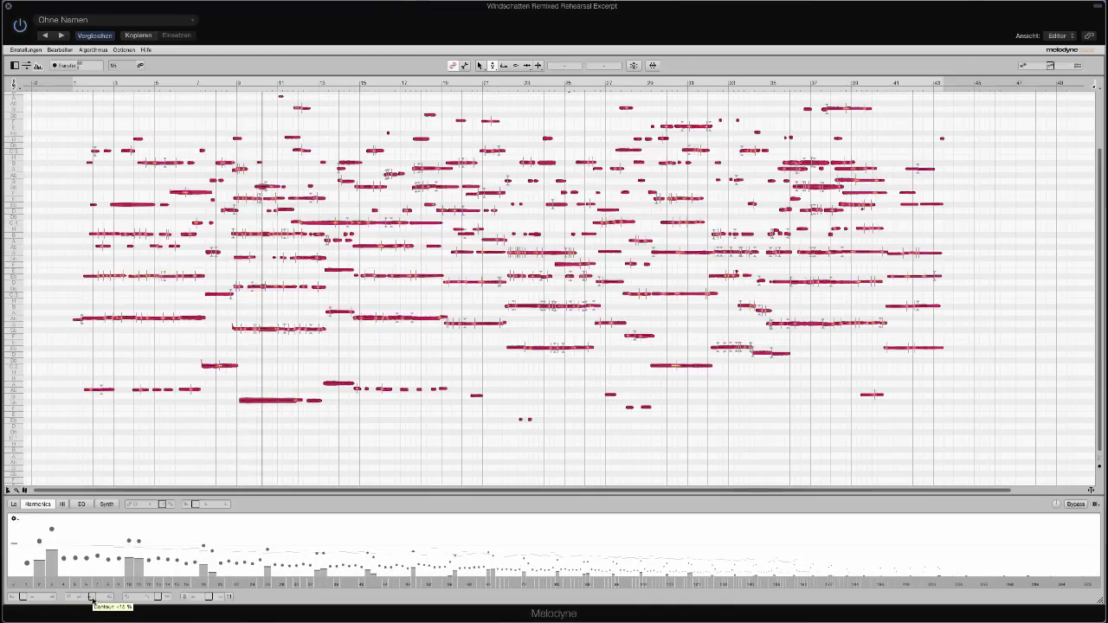
- In the EQ, raise the Comb to leave widely spaced peaks and shift the Odd/Even balance strongly above centre
left_click(61, 505)
left_click(82, 504)
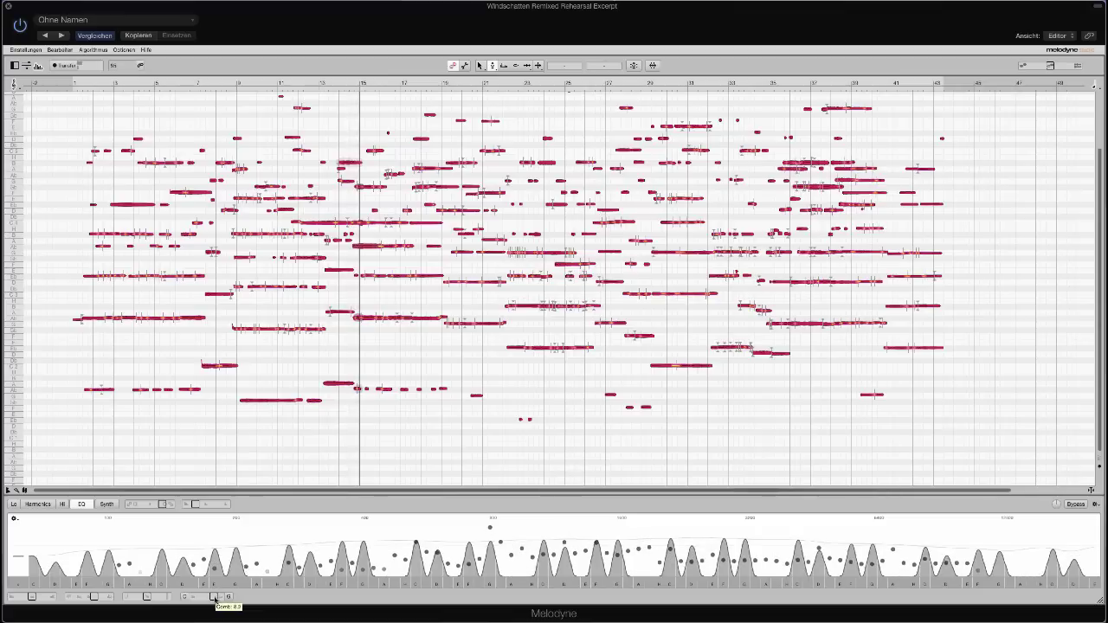
left_click_drag(217, 597, 219, 597)
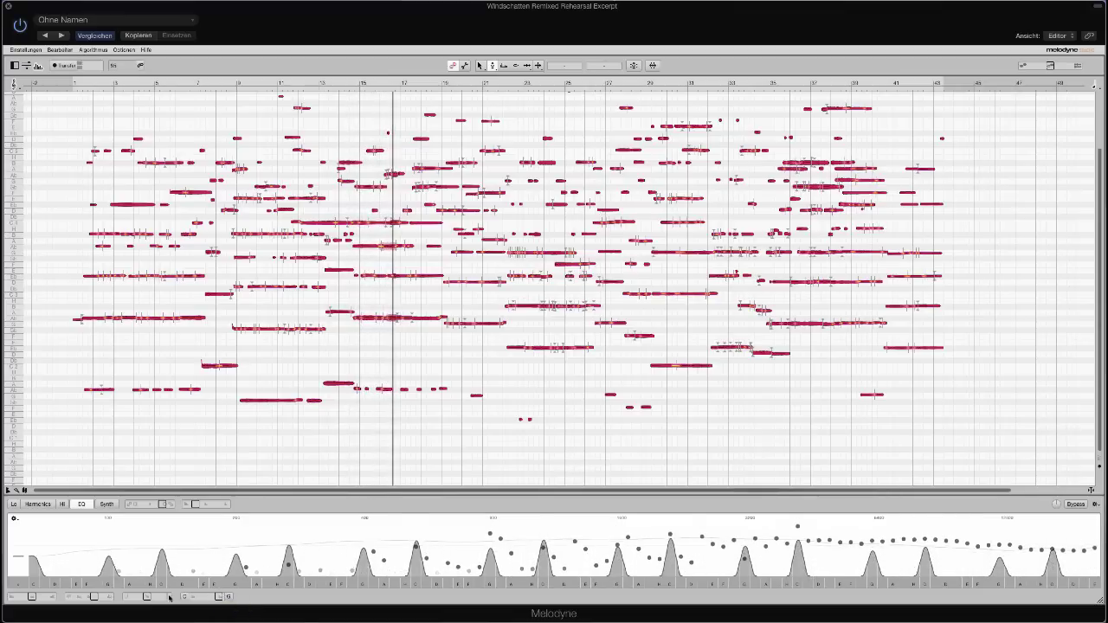
left_click_drag(151, 598, 165, 597)
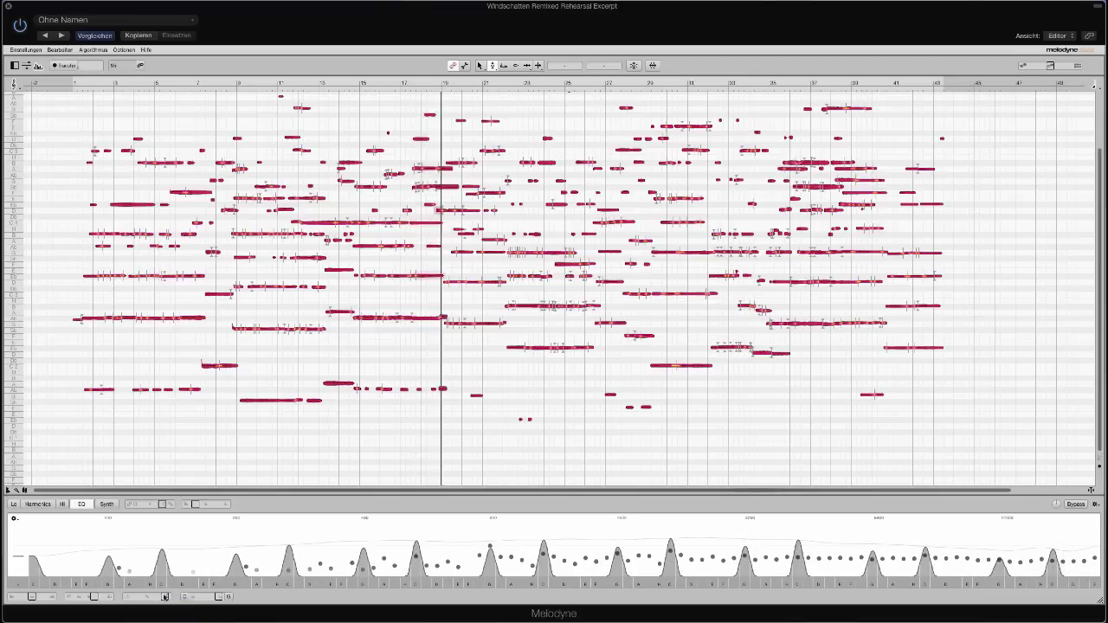
- Refine the EQ curve by raising the Contour, reducing the Comb to closer peaks and raising the Brilliance slightly
mouse_move(97, 597)
left_click_drag(97, 598, 103, 598)
left_click_drag(218, 599, 213, 599)
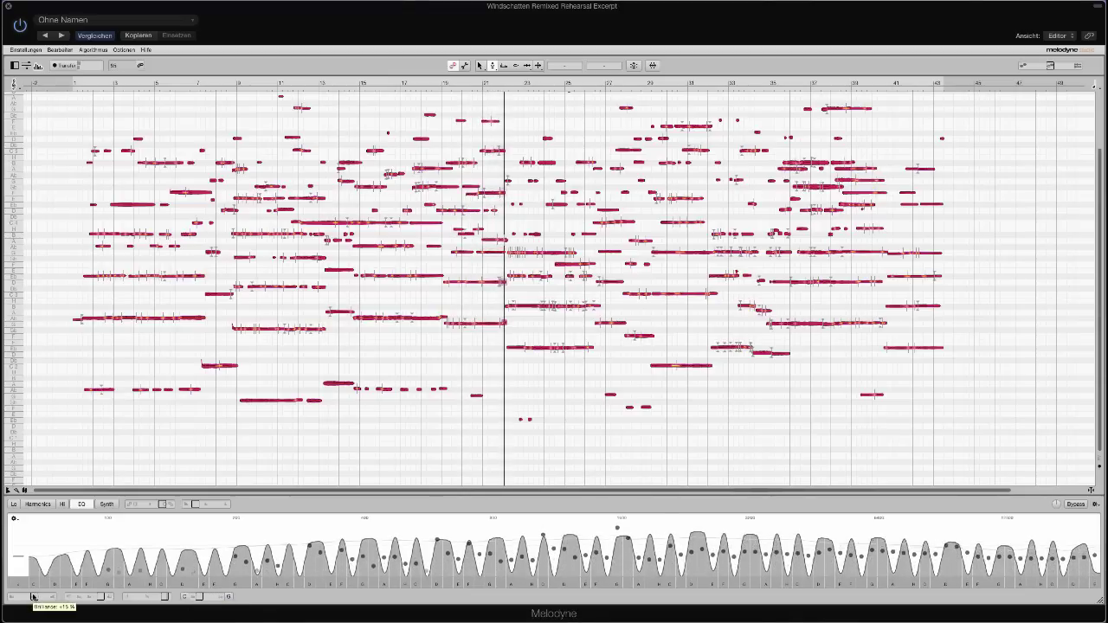
left_click_drag(29, 596, 34, 597)
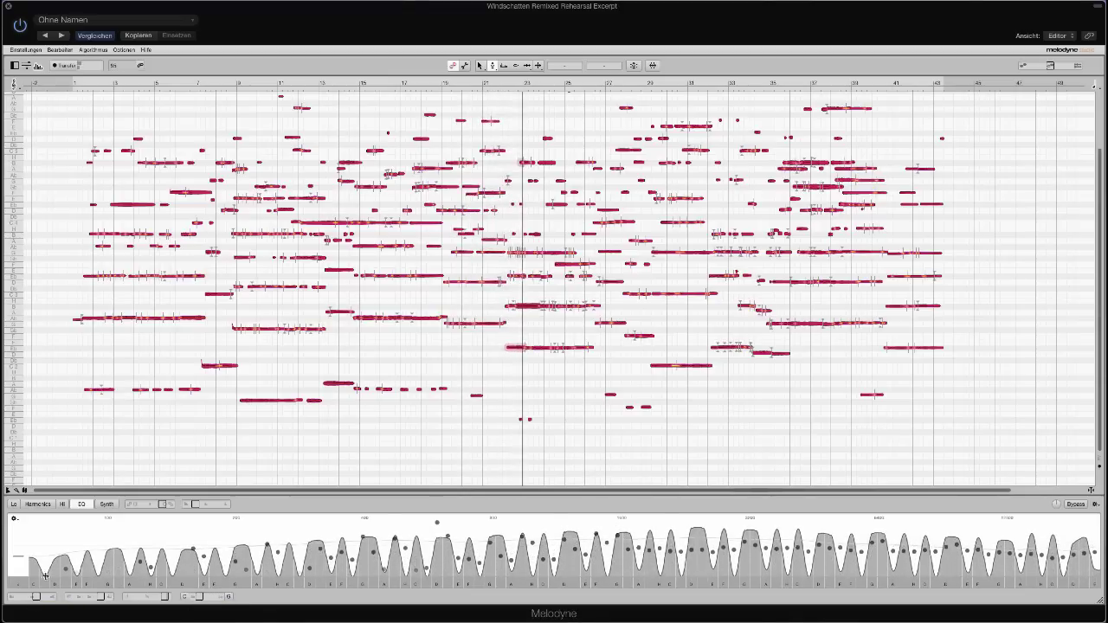
- Reshape the synth Amplitude envelope with a lower start and a raised short peak, and raise the Formant envelope's sustain level
left_click(107, 505)
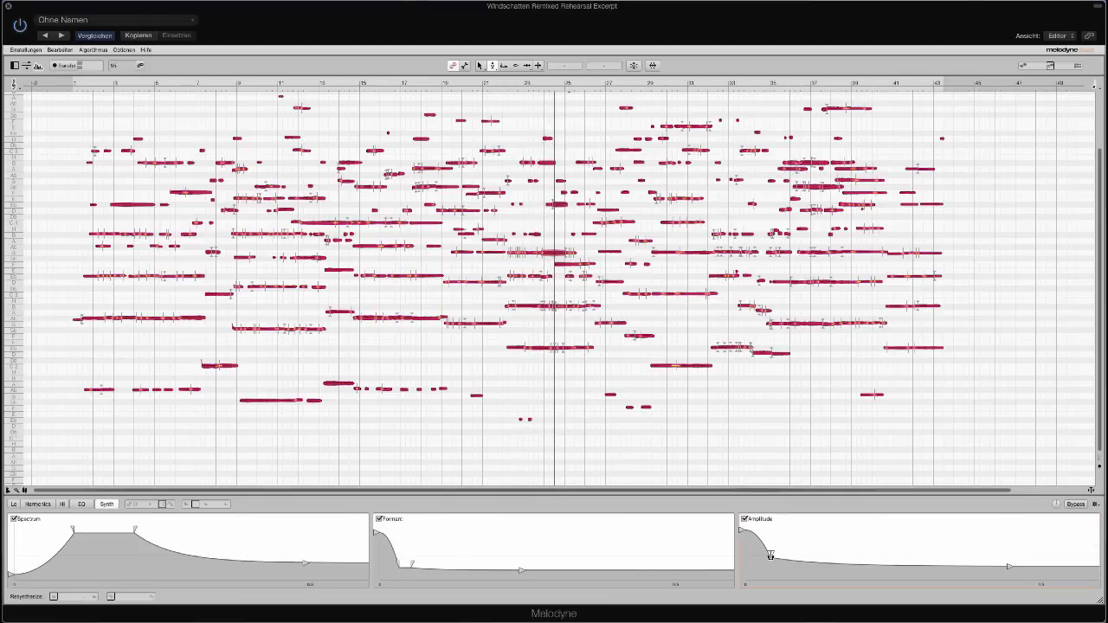
left_click_drag(770, 559, 771, 553)
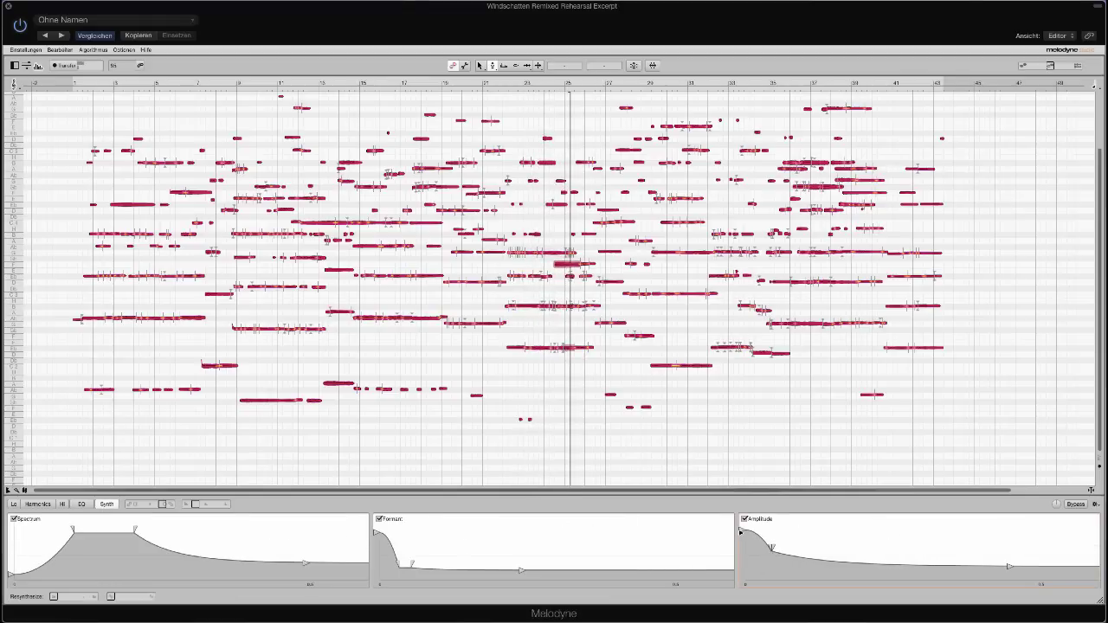
left_click_drag(740, 537, 741, 547)
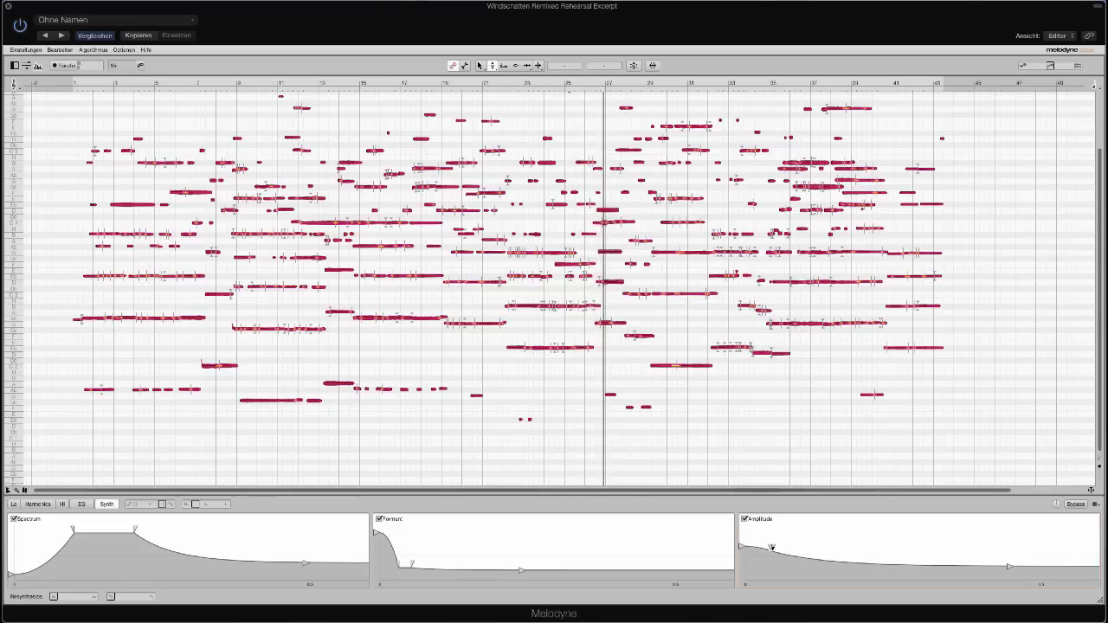
left_click_drag(771, 547, 783, 530)
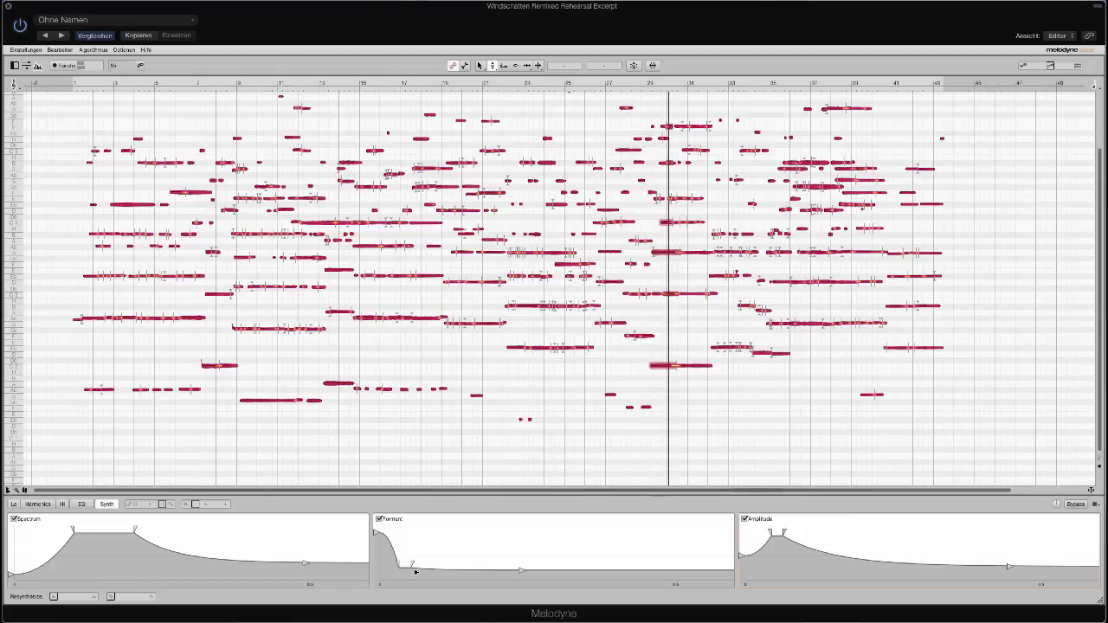
left_click_drag(525, 572, 508, 547)
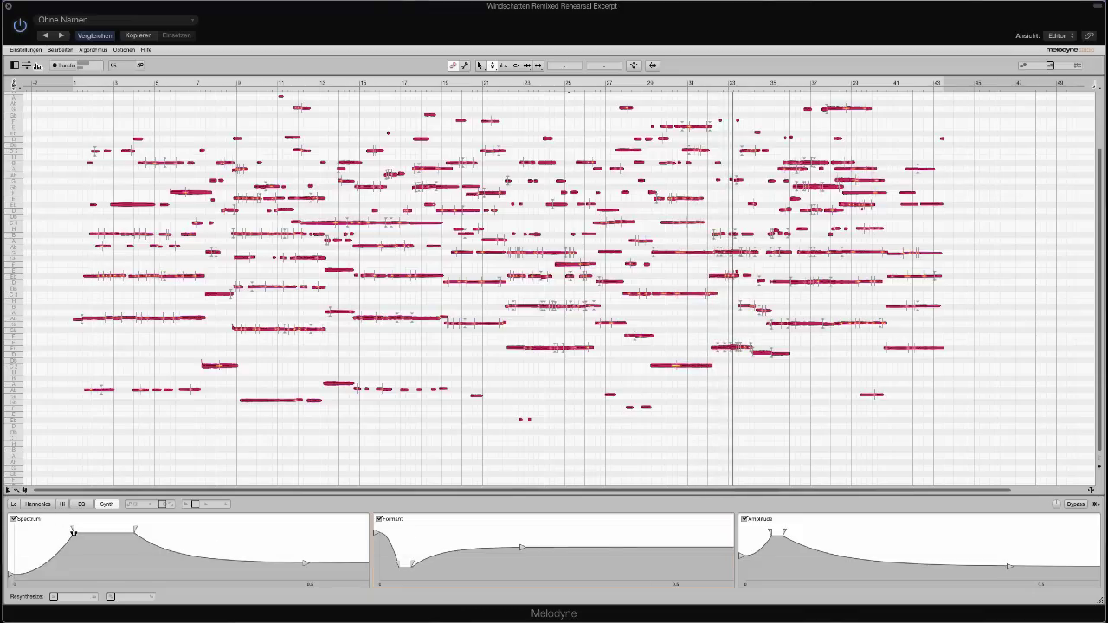
- Shorten the Spectrum envelope's attack with a higher start level, and raise the resynthesis Magnitudes and set Phases to 63 %
left_click_drag(74, 532, 63, 531)
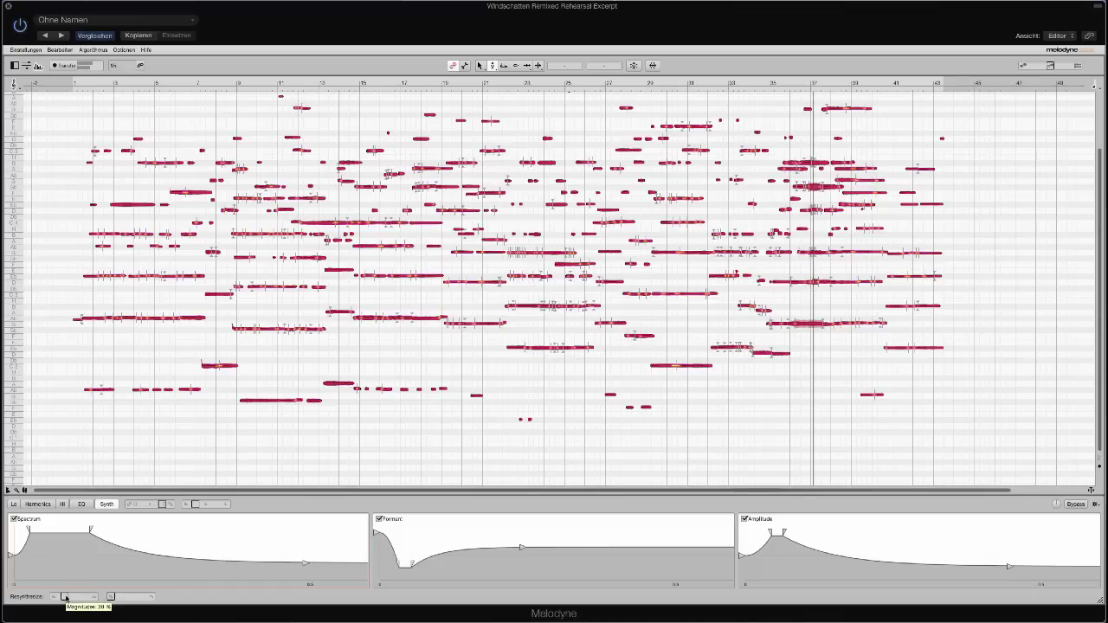
left_click_drag(59, 597, 80, 597)
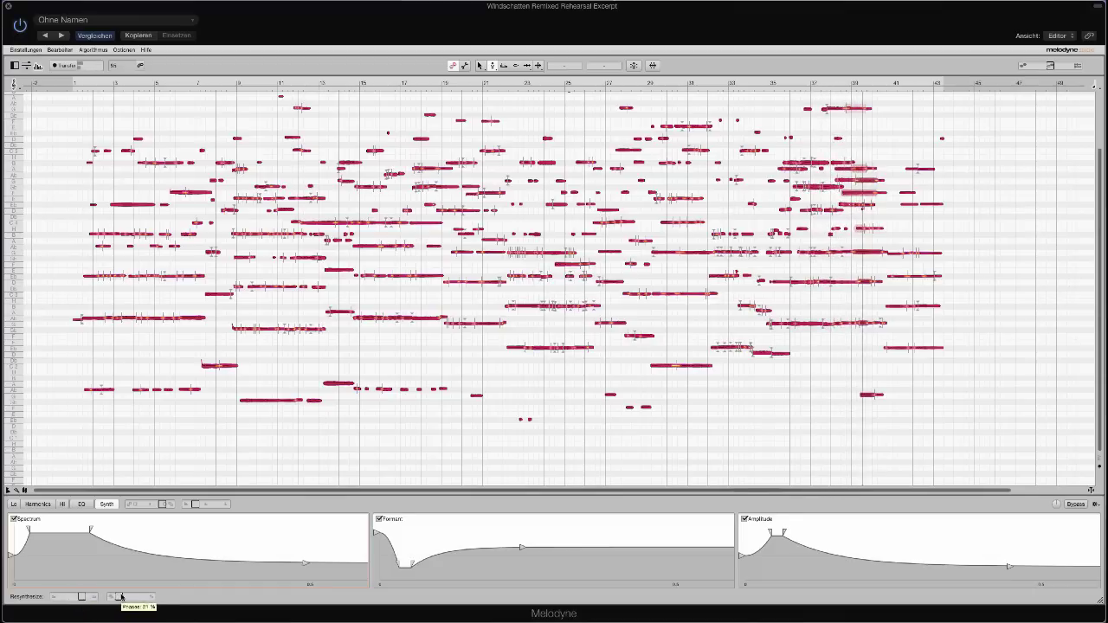
left_click_drag(116, 597, 137, 597)
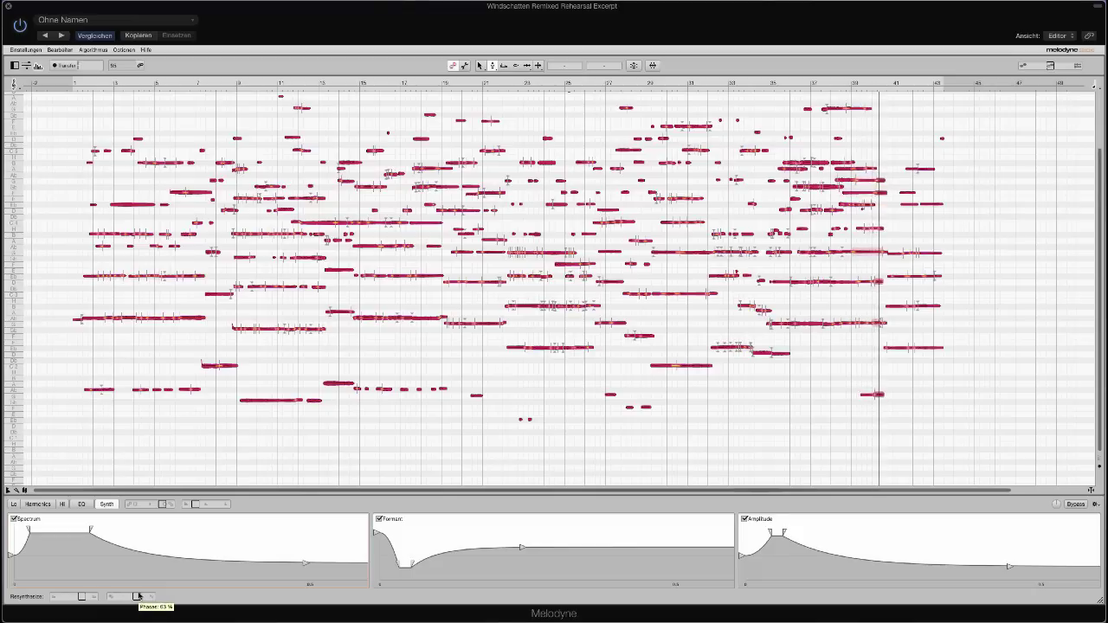